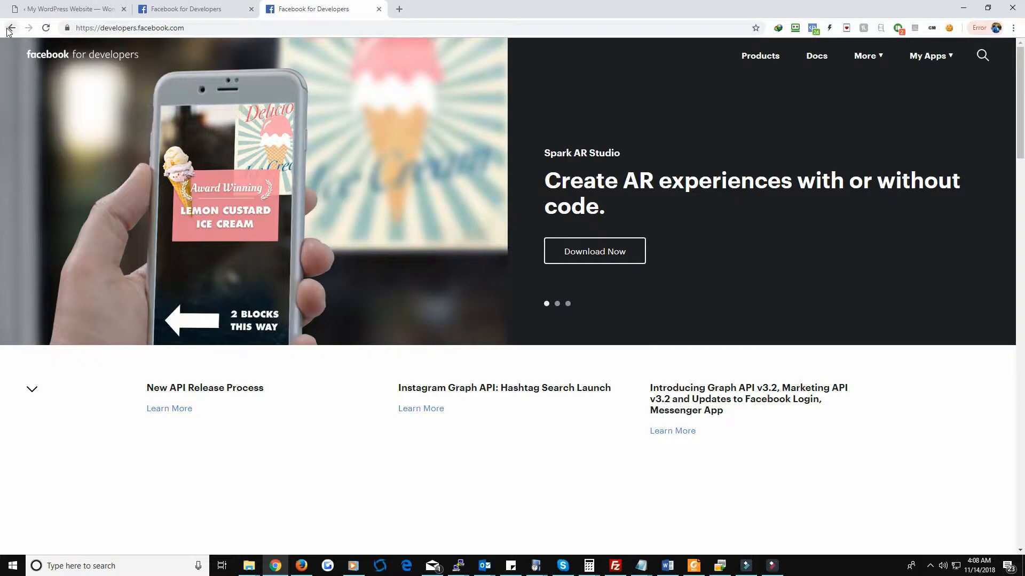
Step: Create a new Facebook app ID with the display name "Leads Profiter Login" and complete the security check
{"action": "left_click", "coordinate": [11, 27]}
{"action": "left_click", "coordinate": [225, 9]}
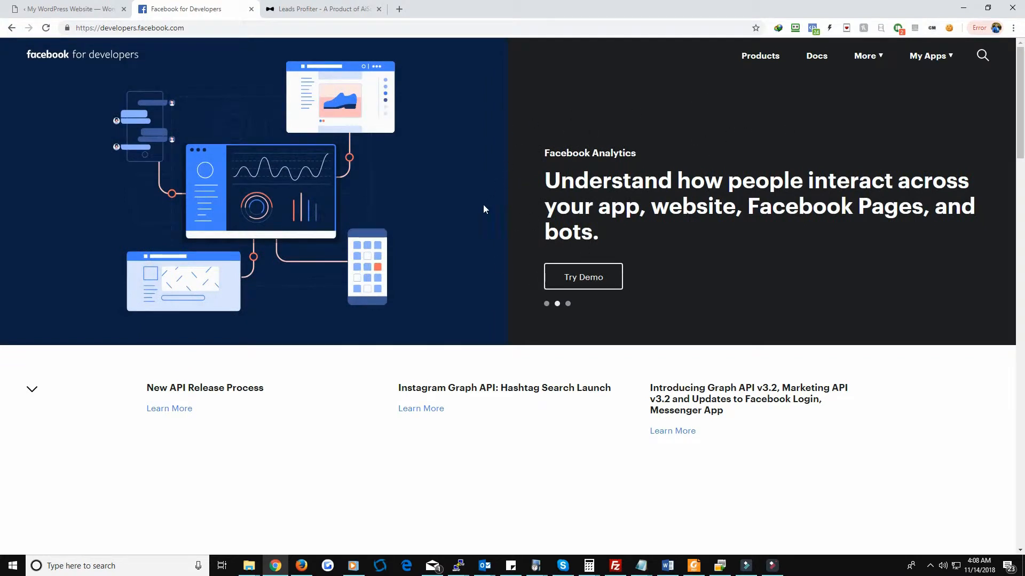
{"action": "left_click", "coordinate": [952, 61]}
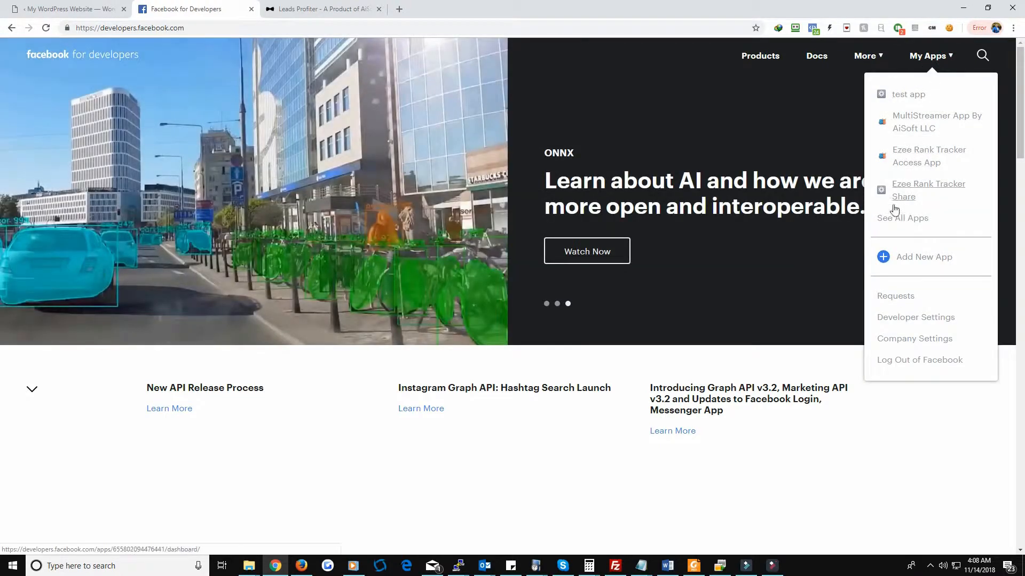
{"action": "left_click", "coordinate": [924, 258]}
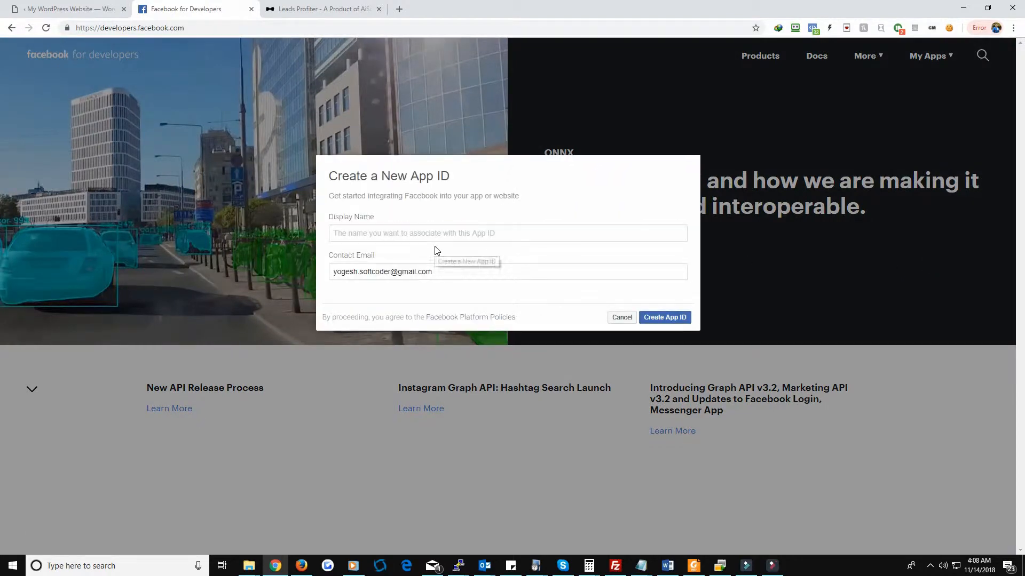
{"action": "left_click", "coordinate": [433, 234]}
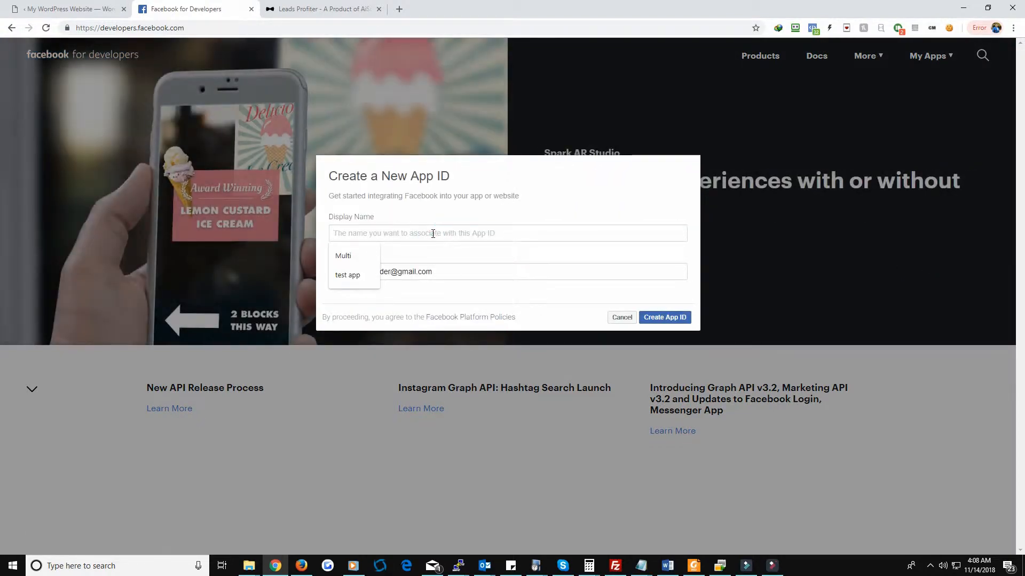
{"action": "type", "text": "Leads Profiter Login"}
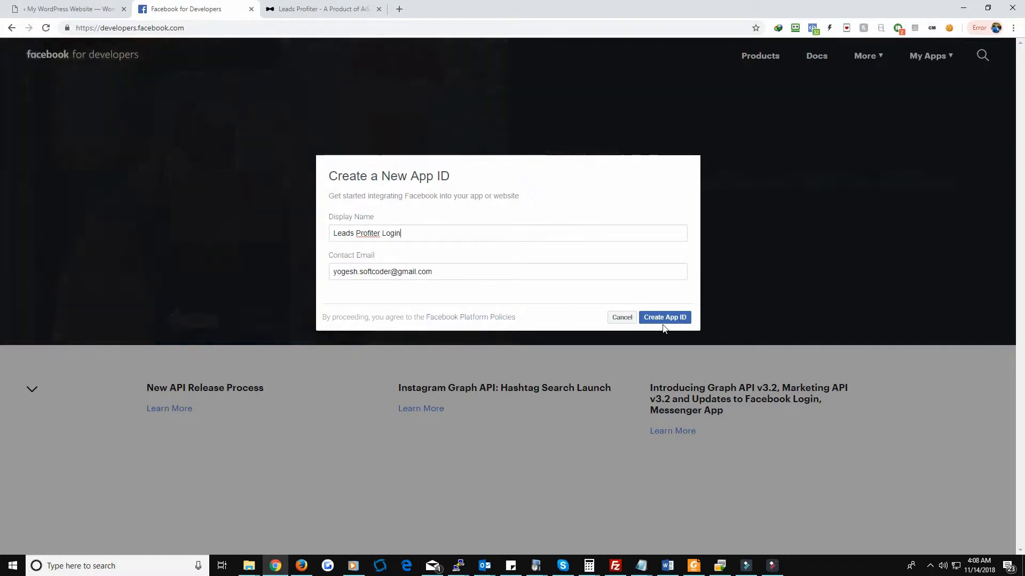
{"action": "left_click", "coordinate": [665, 319]}
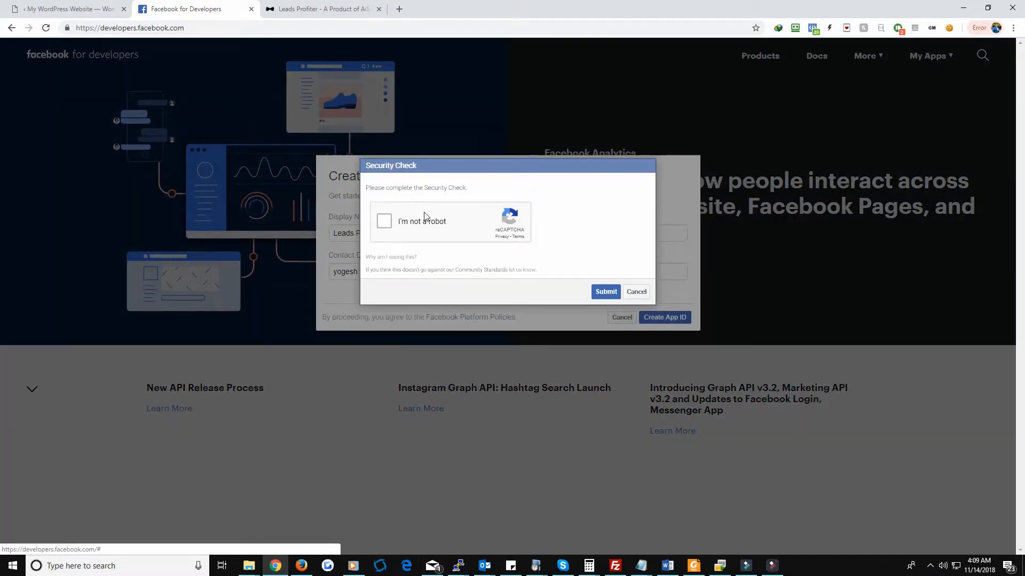
{"action": "left_click", "coordinate": [389, 223]}
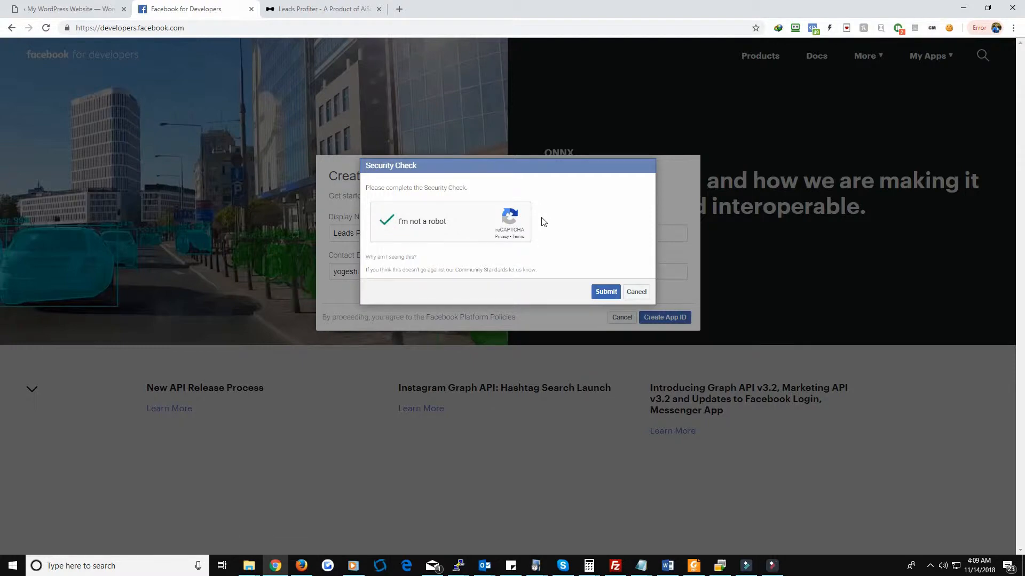
{"action": "left_click", "coordinate": [594, 291]}
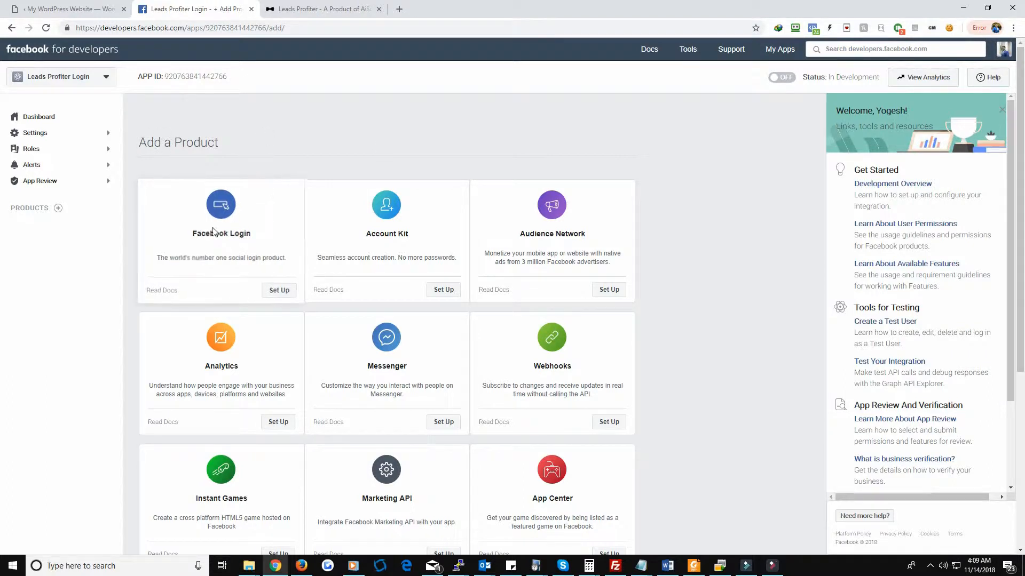
Step: Add the Facebook Login product to the app and go to the Valid OAuth Redirect URIs entry in its settings
{"action": "left_click", "coordinate": [277, 294]}
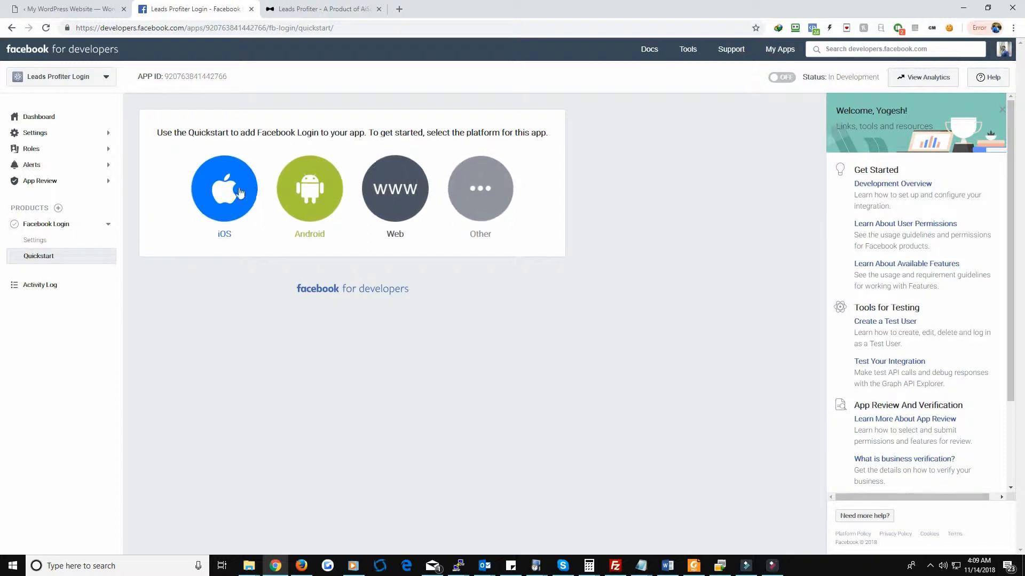
{"action": "left_click", "coordinate": [51, 243]}
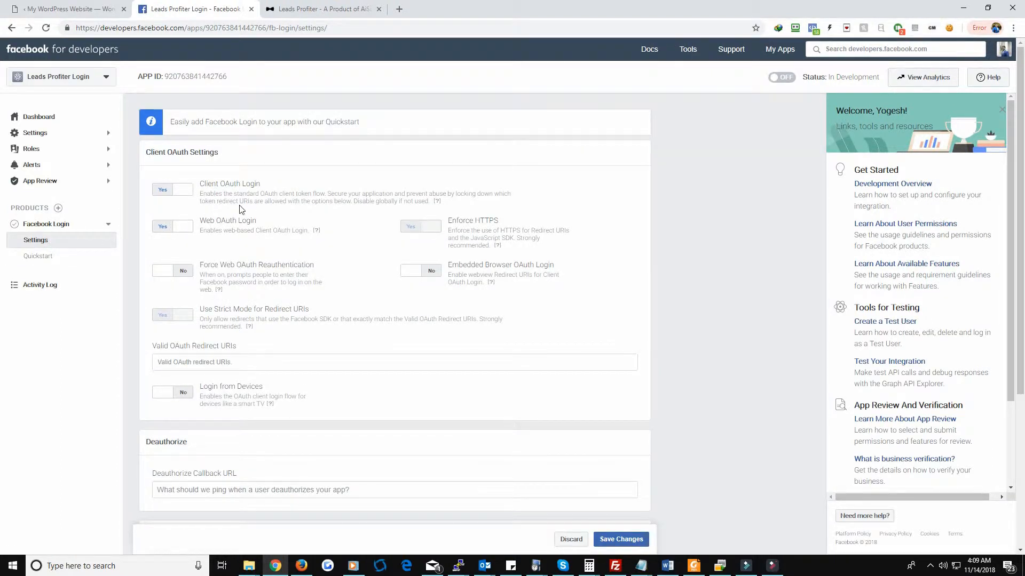
{"action": "left_click", "coordinate": [224, 361]}
{"action": "left_click", "coordinate": [336, 9]}
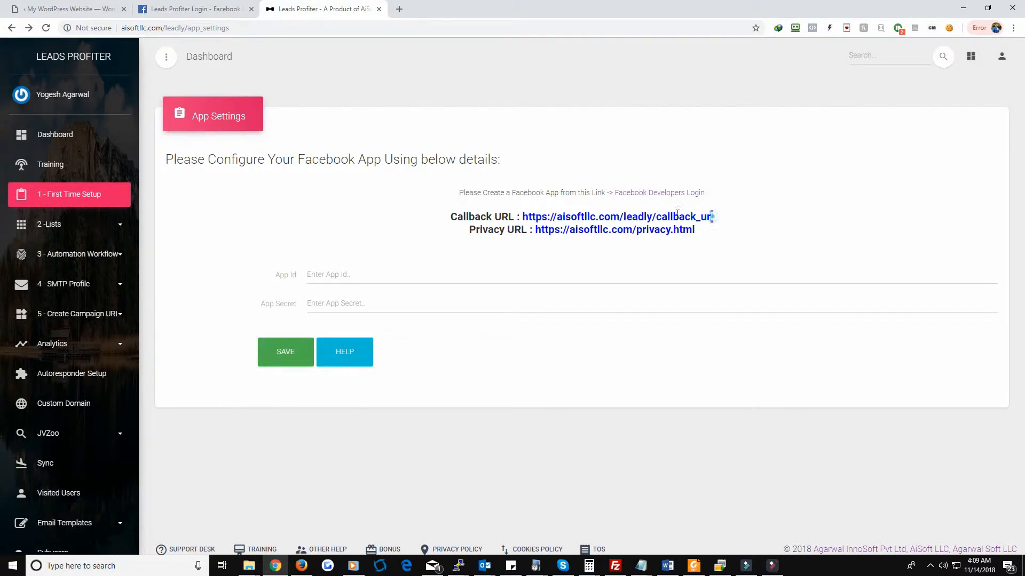
{"action": "left_click_drag", "start_coordinate": [677, 214], "coordinate": [521, 216]}
{"action": "key", "text": "ctrl+c"}
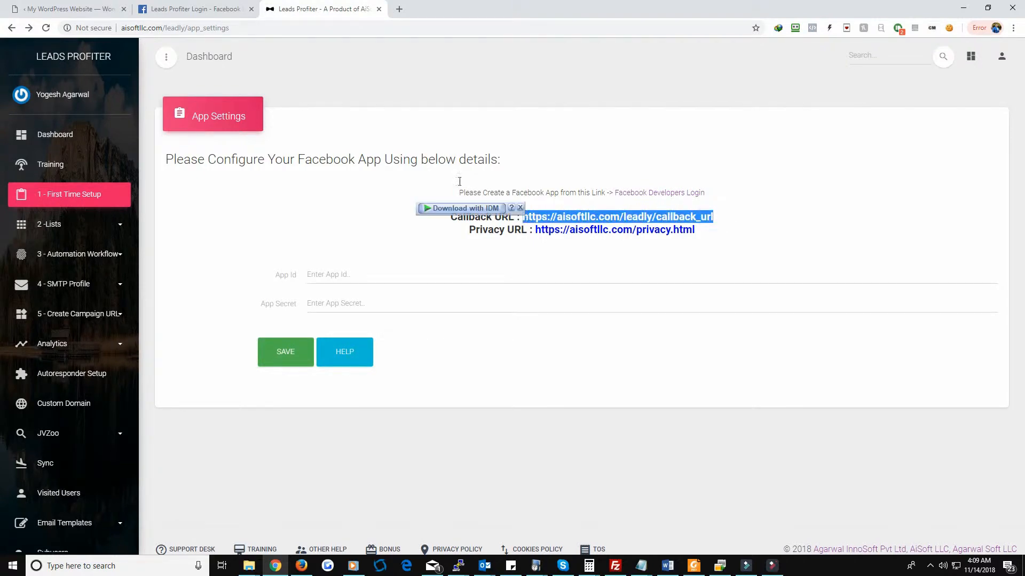
{"action": "left_click", "coordinate": [230, 11]}
{"action": "left_click", "coordinate": [218, 361]}
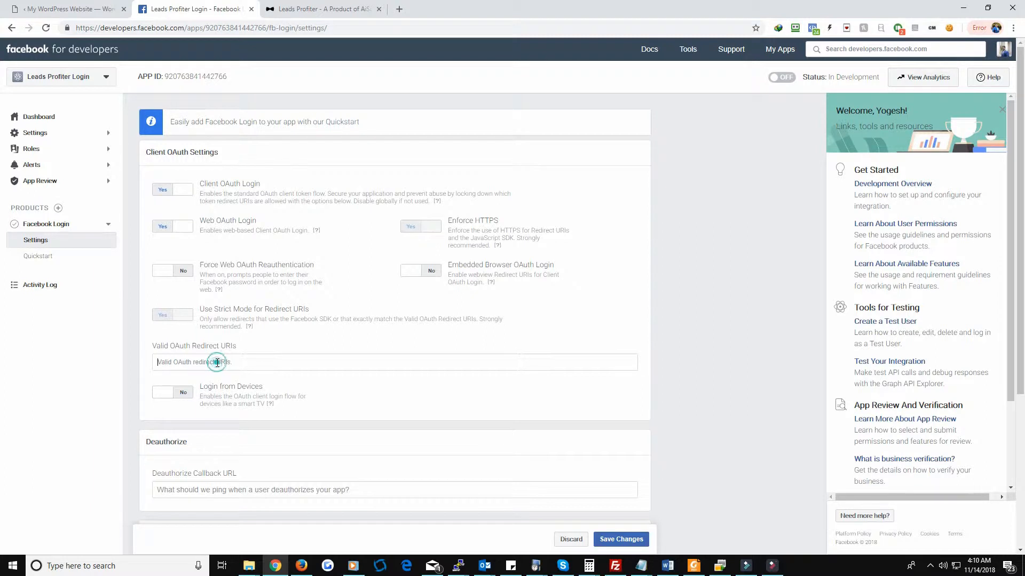
{"action": "key", "text": "ctrl+v"}
{"action": "left_click", "coordinate": [302, 348]}
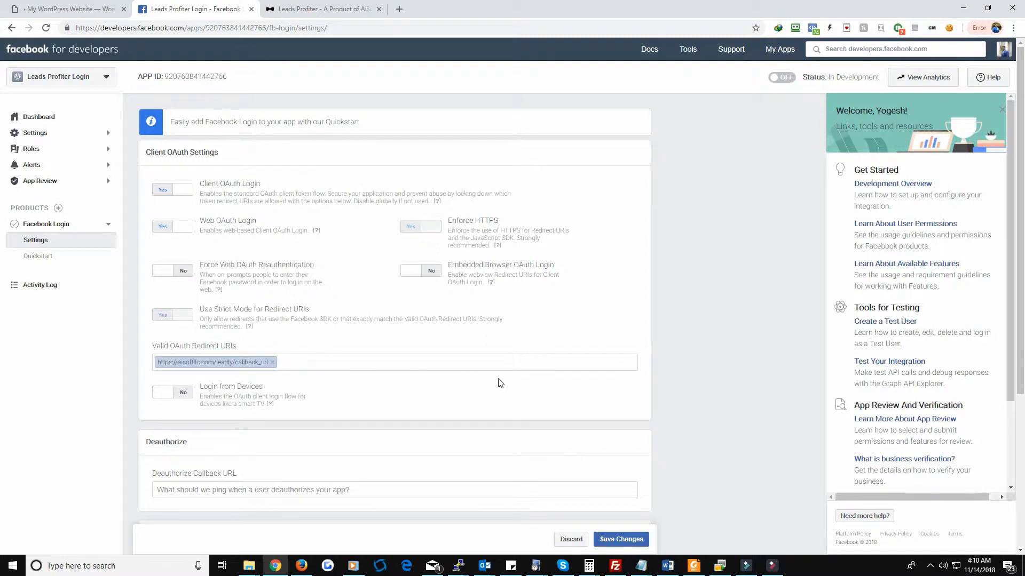
{"action": "scroll", "coordinate": [502, 387], "scroll_direction": "down", "scroll_amount": 3}
{"action": "left_click", "coordinate": [620, 540]}
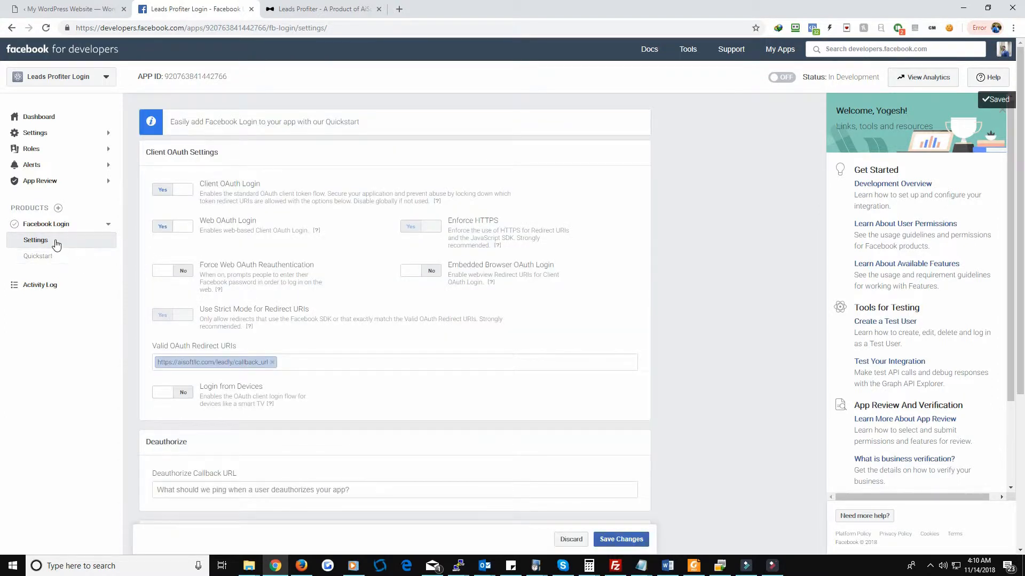
{"action": "left_click", "coordinate": [91, 138]}
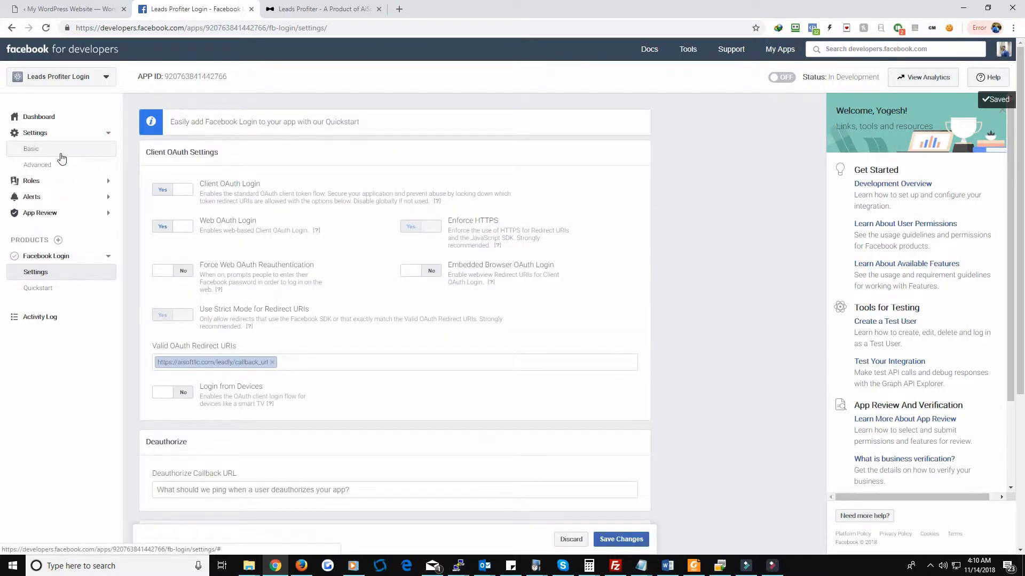
{"action": "left_click", "coordinate": [60, 154]}
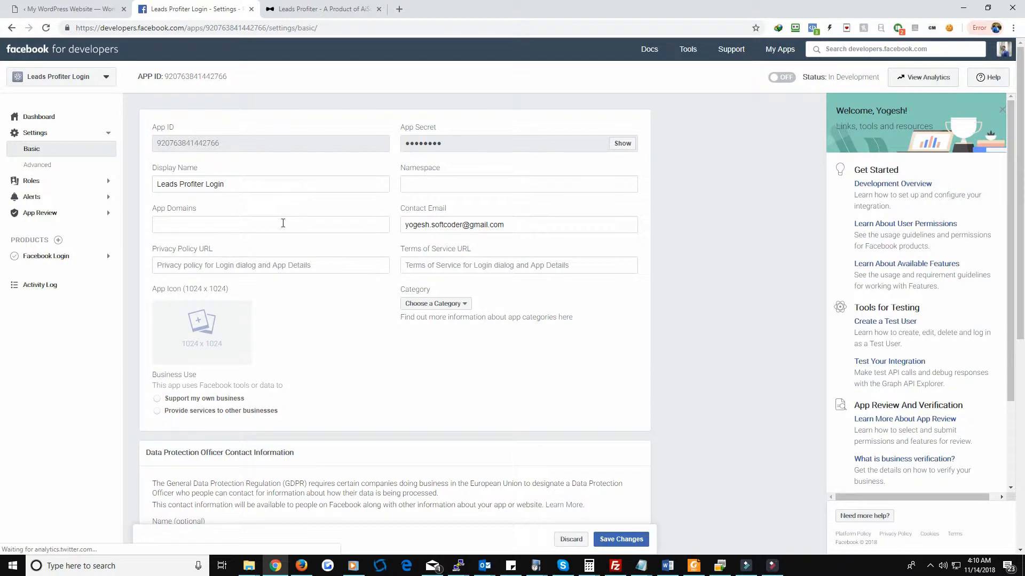
{"action": "scroll", "coordinate": [345, 356], "scroll_direction": "down", "scroll_amount": 4}
{"action": "scroll", "coordinate": [345, 314], "scroll_direction": "up", "scroll_amount": 4}
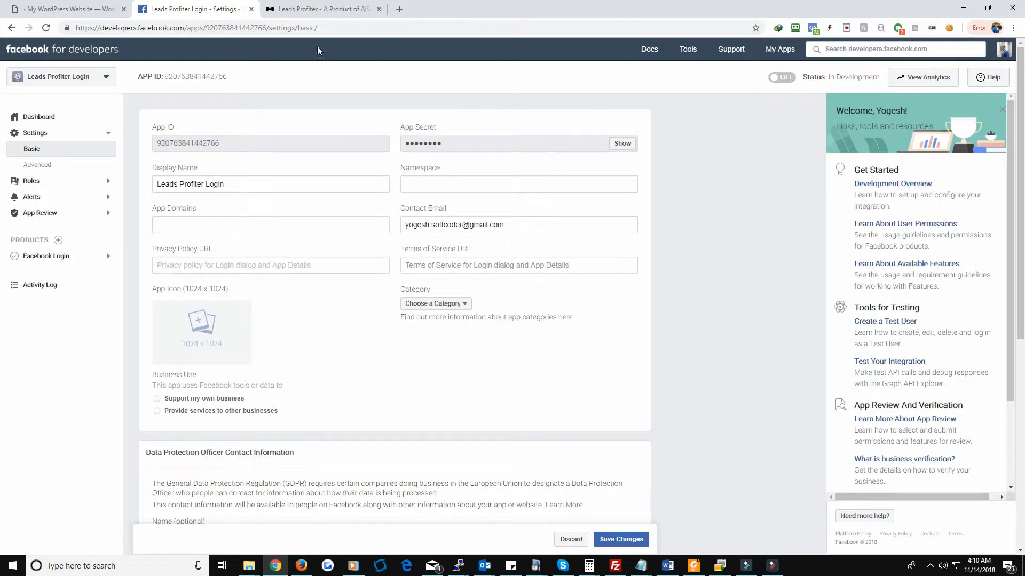
{"action": "left_click", "coordinate": [318, 9]}
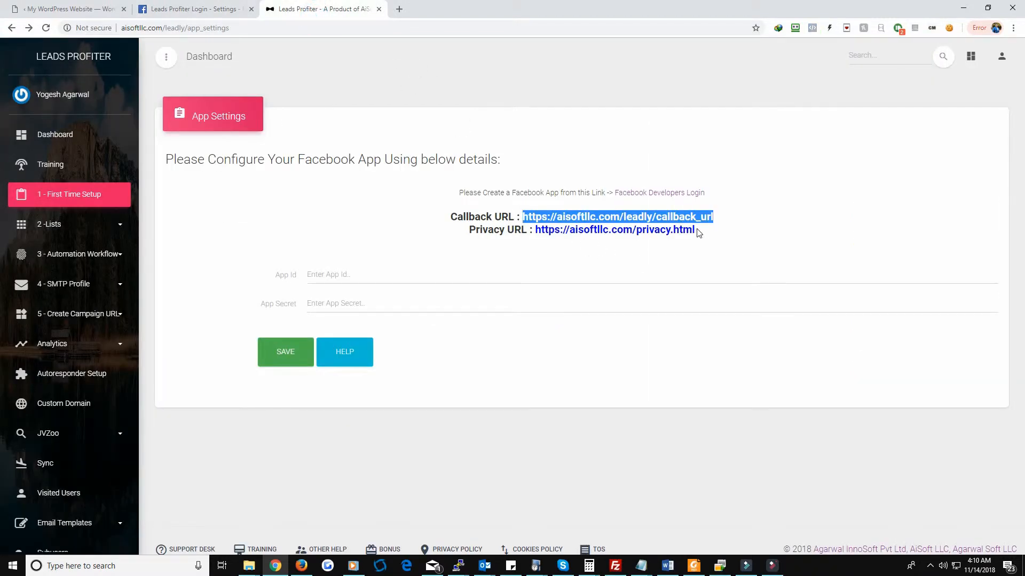
{"action": "left_click_drag", "start_coordinate": [696, 229], "coordinate": [539, 228]}
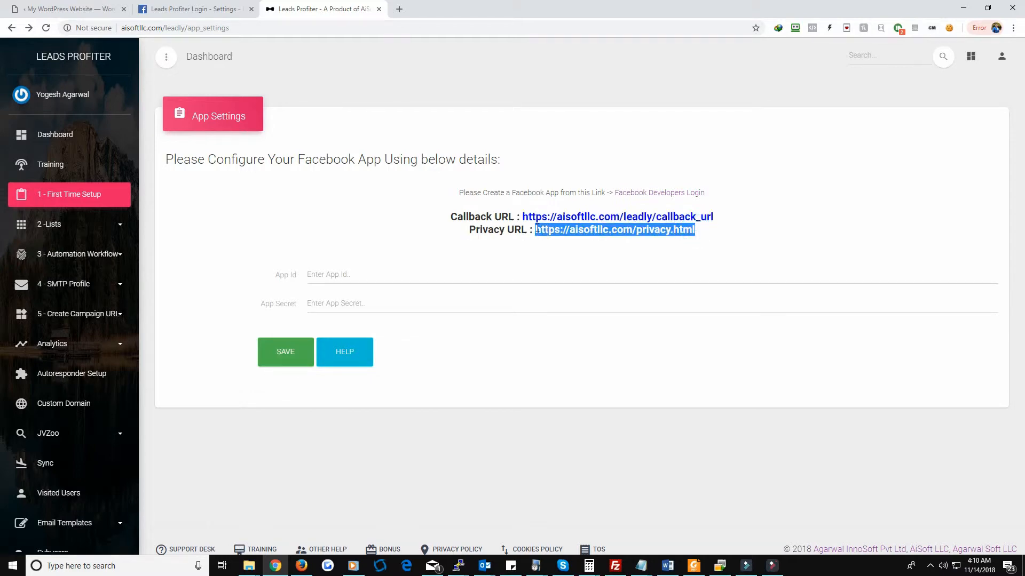
{"action": "left_click", "coordinate": [162, 10]}
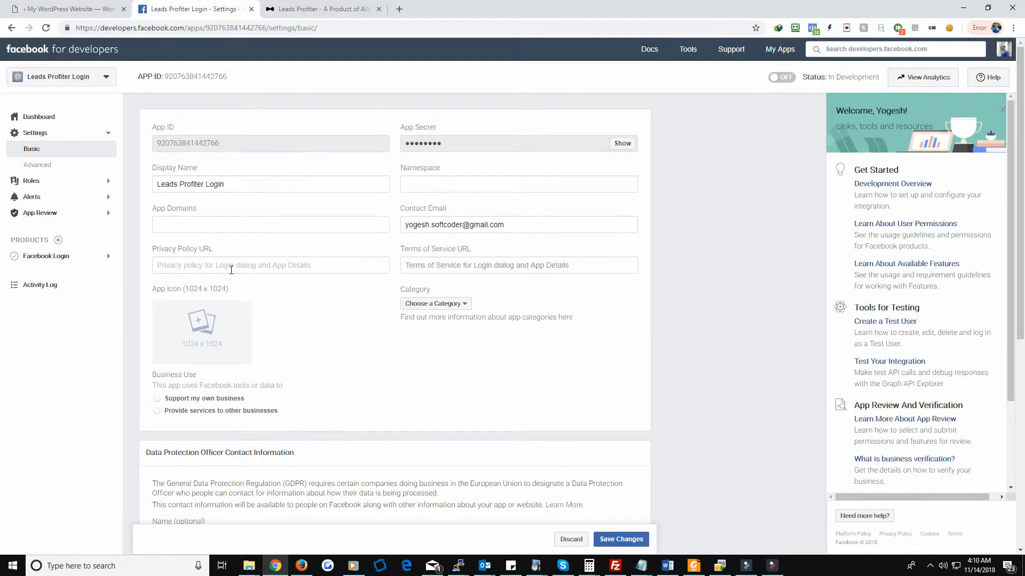
{"action": "left_click", "coordinate": [238, 269]}
{"action": "type", "text": "https://aisoftllc.com/privacy.html"}
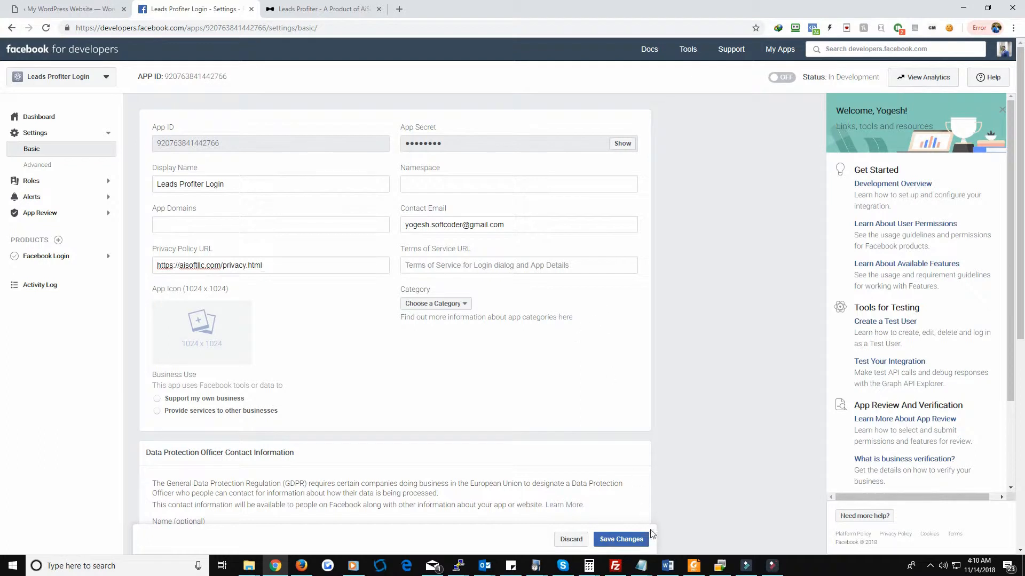
{"action": "left_click", "coordinate": [635, 544]}
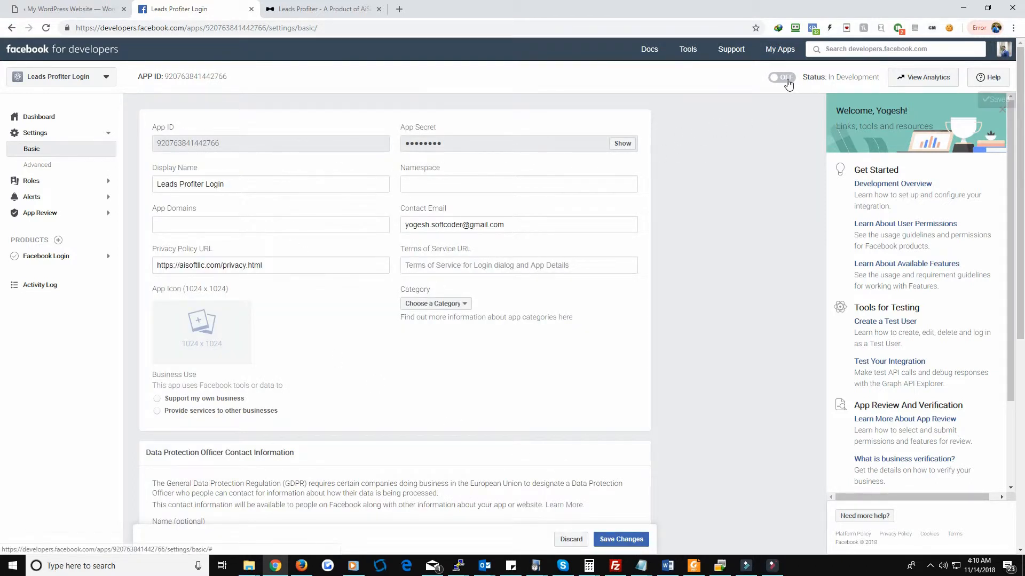
Step: Make the app public with the category Business and Pages
{"action": "left_click", "coordinate": [786, 80]}
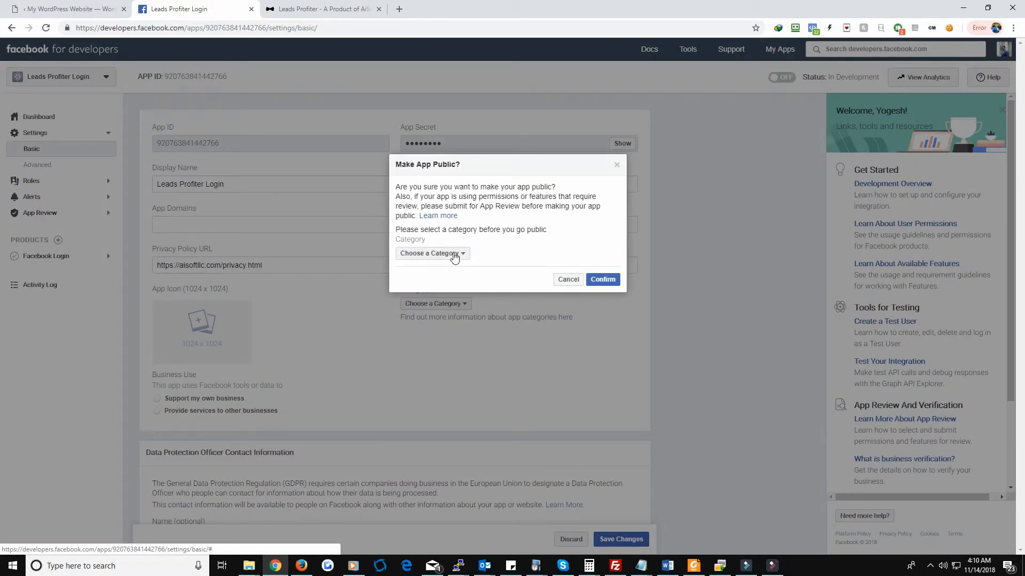
{"action": "left_click", "coordinate": [453, 254]}
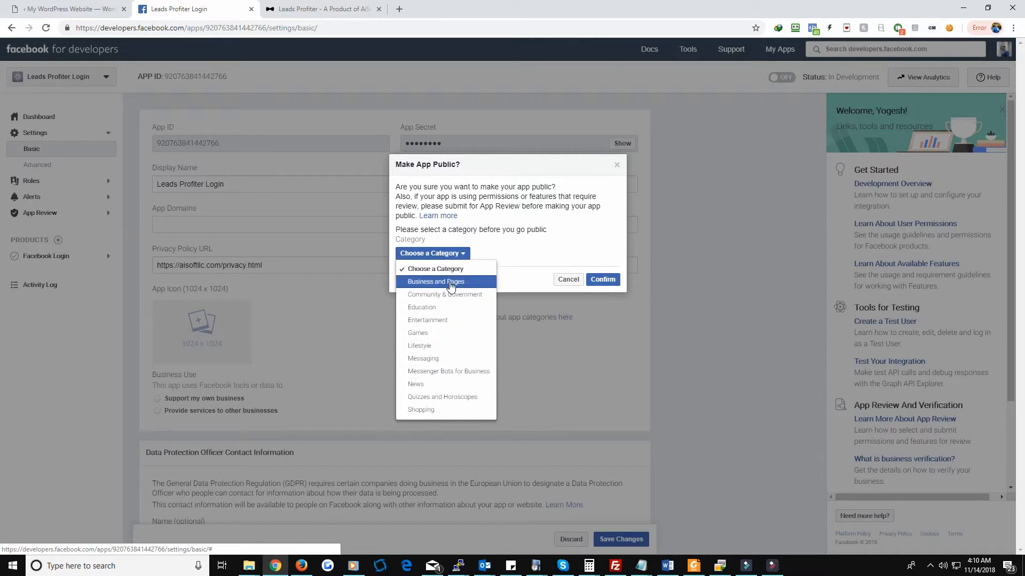
{"action": "left_click", "coordinate": [439, 283]}
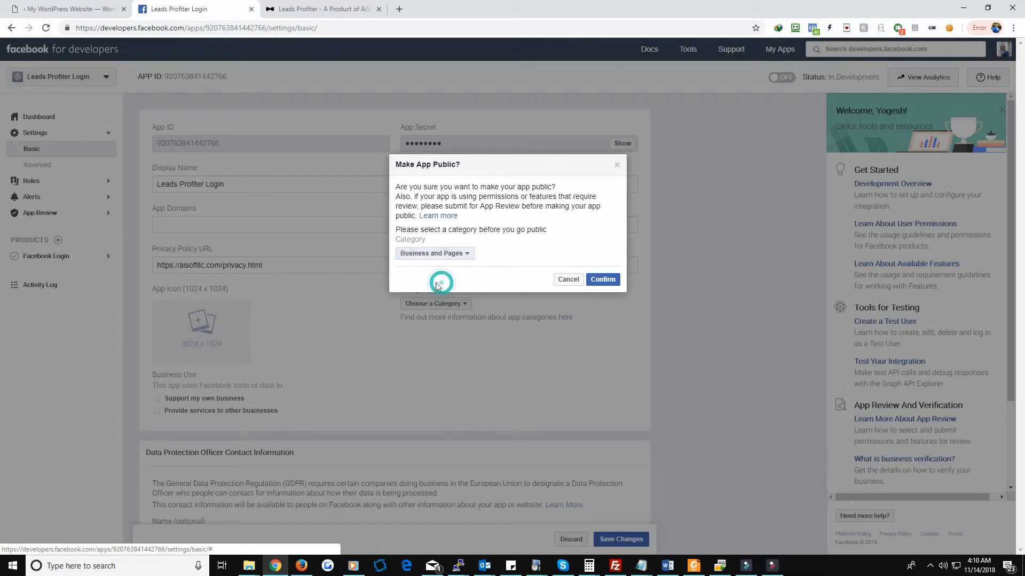
{"action": "left_click", "coordinate": [608, 281]}
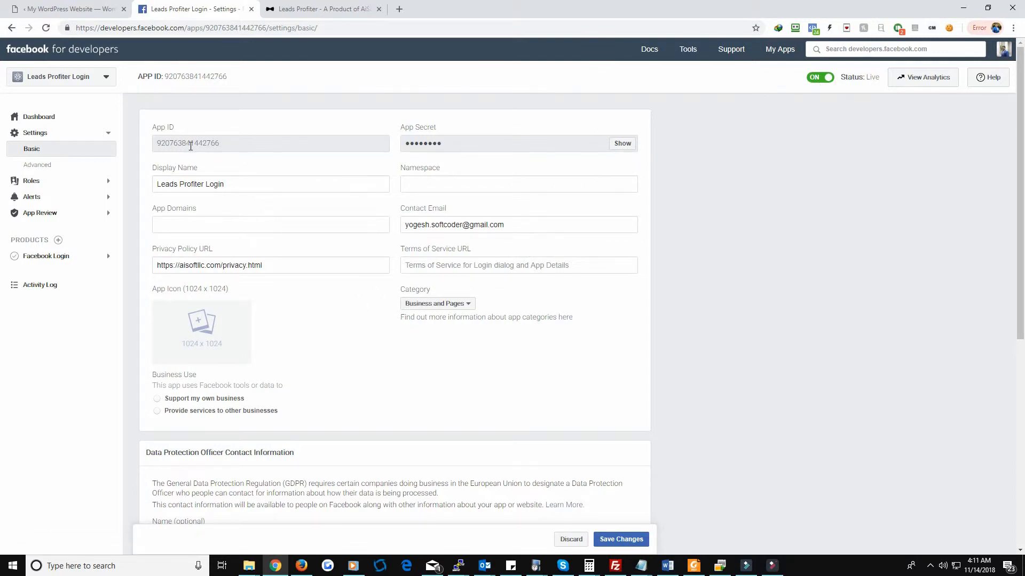
Step: Copy the Facebook app's App ID into the App Id field of Leads Profiter's app settings
{"action": "double_click", "coordinate": [190, 146]}
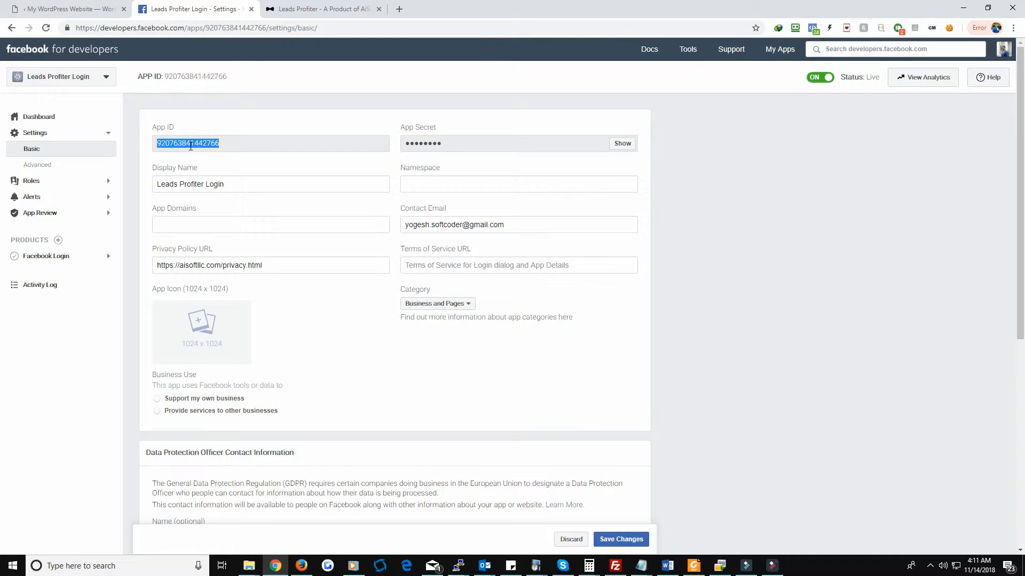
{"action": "key", "text": "ctrl+c"}
{"action": "left_click", "coordinate": [320, 9]}
{"action": "left_click", "coordinate": [323, 275]}
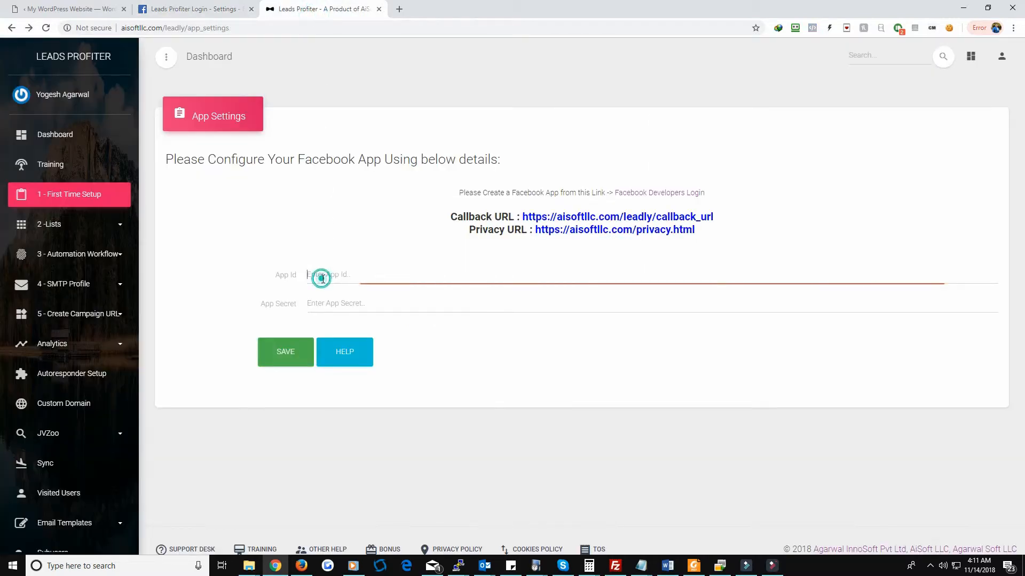
{"action": "key", "text": "ctrl+v"}
Step: Reveal the App Secret in the Facebook app's basic settings by re-entering the account password
{"action": "left_click", "coordinate": [221, 10]}
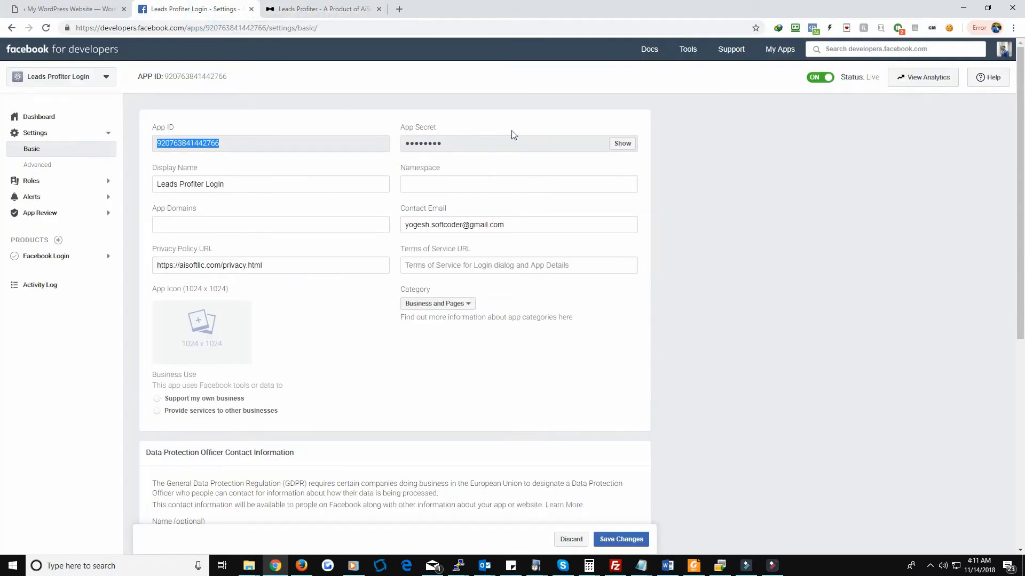
{"action": "left_click", "coordinate": [621, 145]}
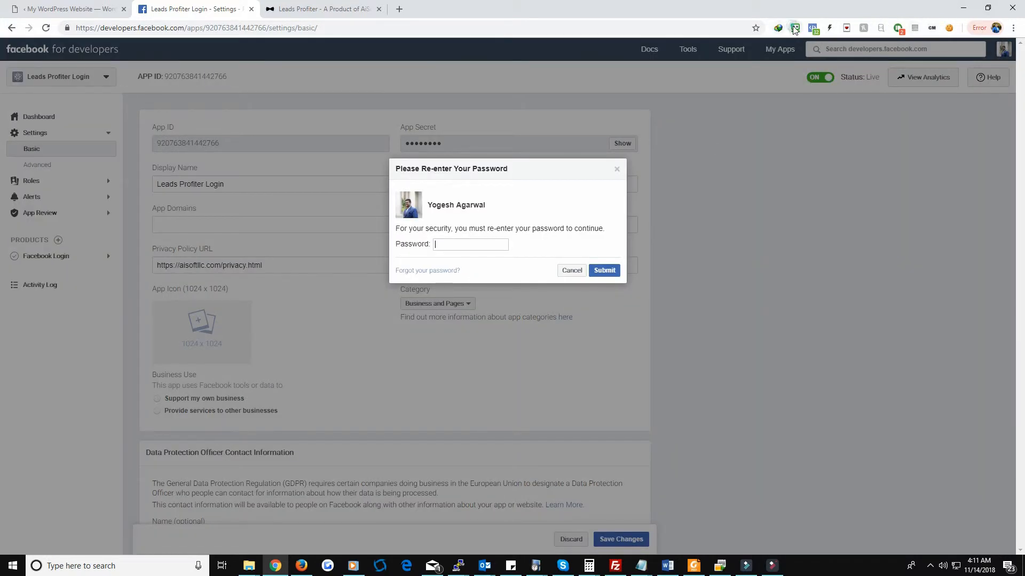
{"action": "left_click", "coordinate": [779, 27]}
{"action": "left_click", "coordinate": [661, 137]}
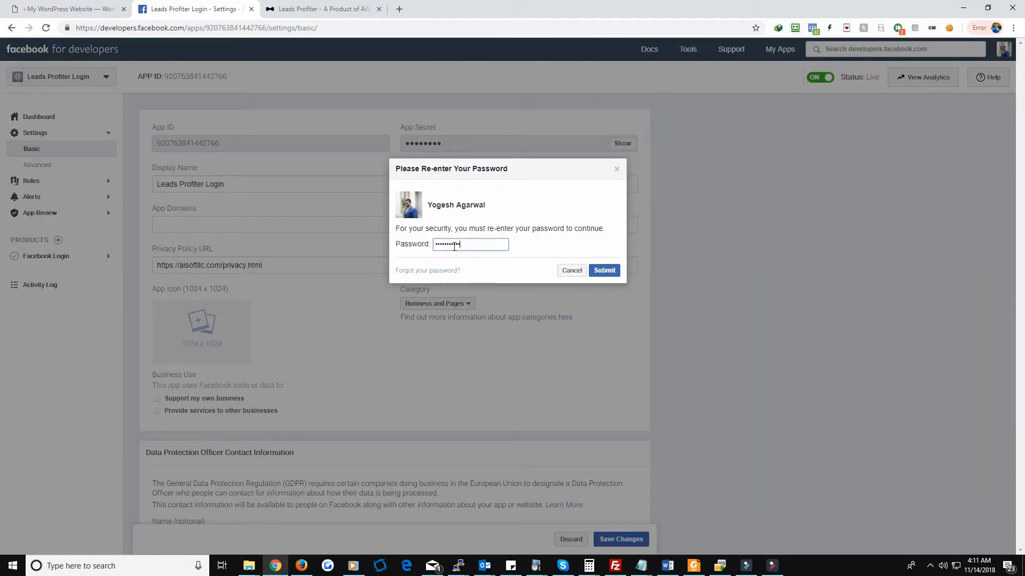
{"action": "left_click", "coordinate": [605, 270]}
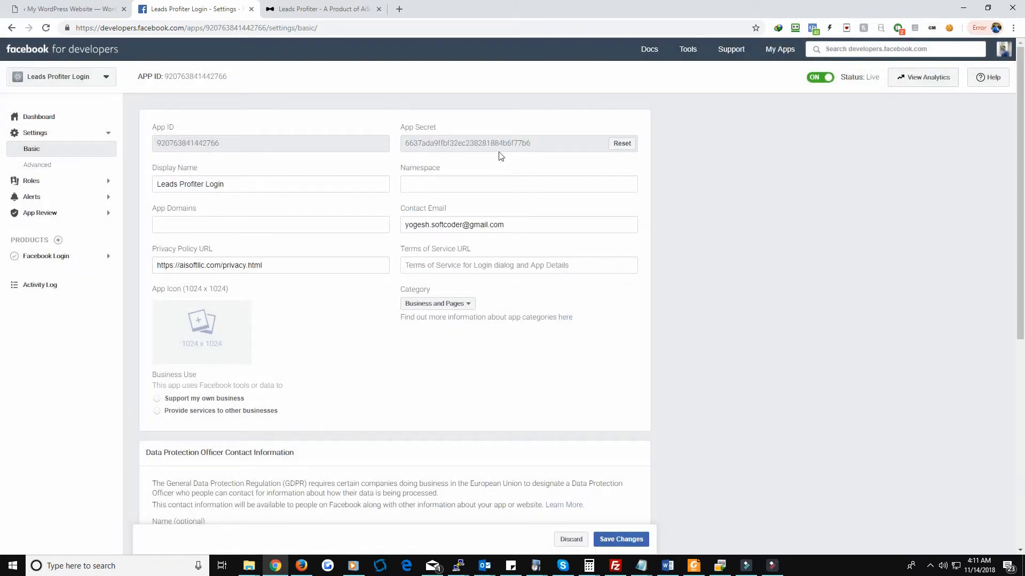
Step: Copy the revealed App Secret into the App Secret field of Leads Profiter's app settings and save them
{"action": "double_click", "coordinate": [521, 143]}
{"action": "key", "text": "ctrl+c"}
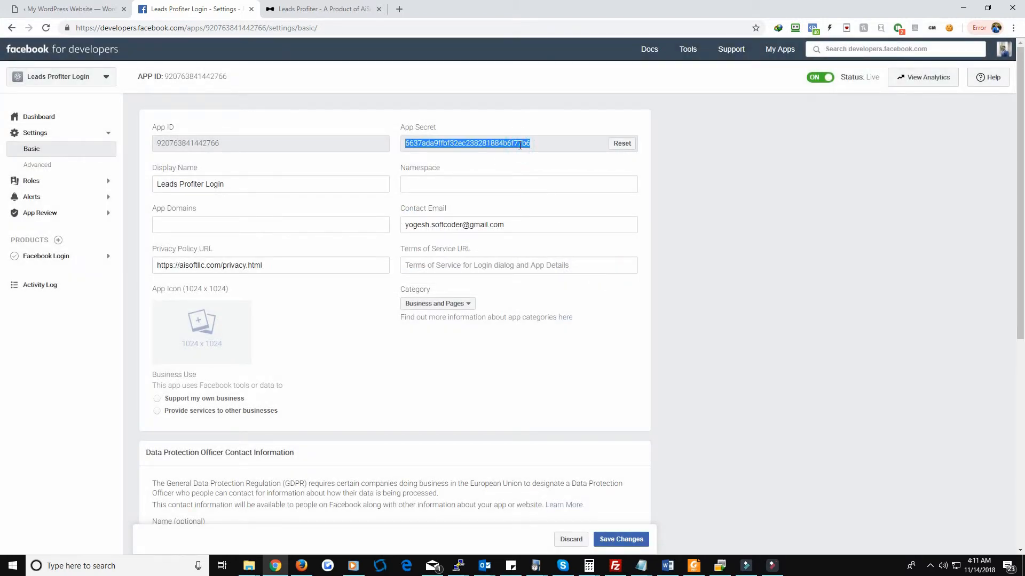
{"action": "left_click", "coordinate": [319, 9]}
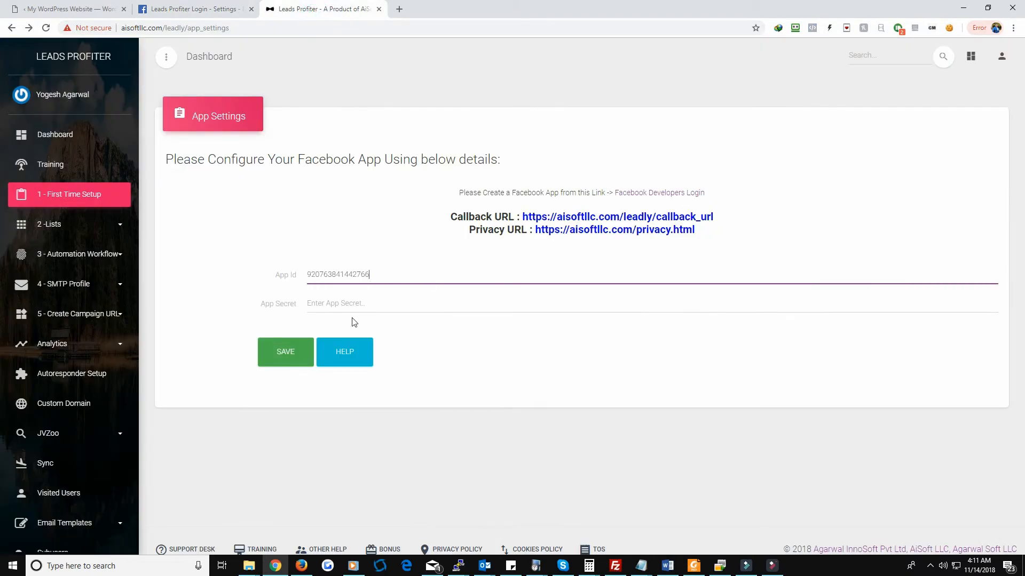
{"action": "left_click", "coordinate": [346, 304]}
{"action": "key", "text": "ctrl+v"}
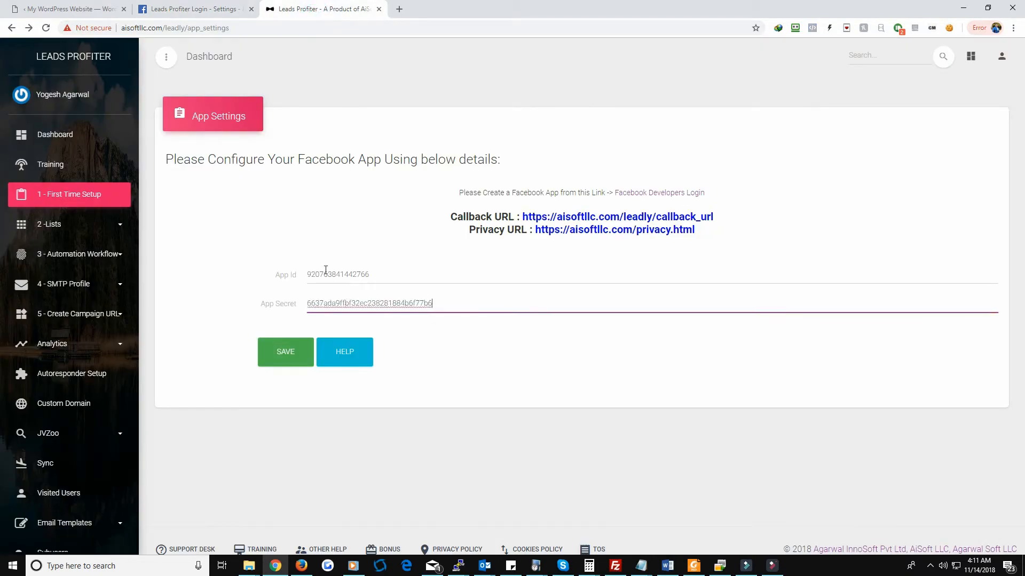
{"action": "left_click", "coordinate": [262, 362]}
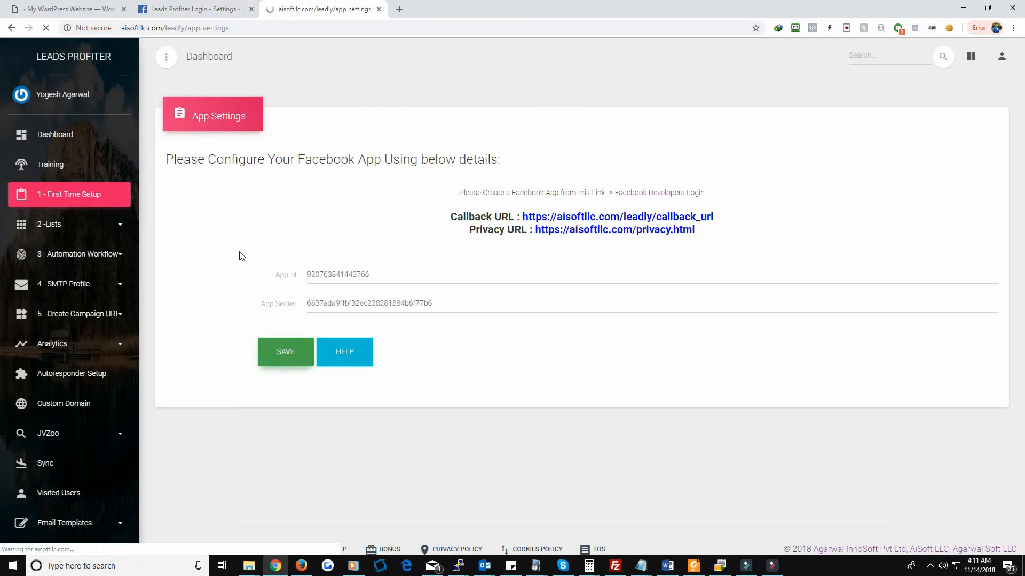